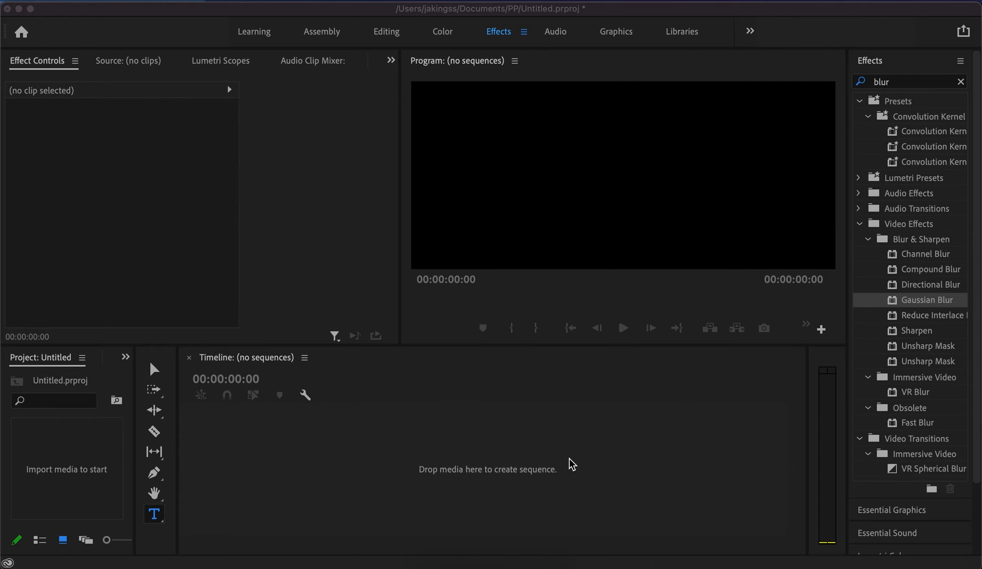
- Create a Black Video item at 1920 × 1080, 25.00 fps, with Square Pixels (1.0)
{"action": "right_click", "coordinate": [70, 459]}
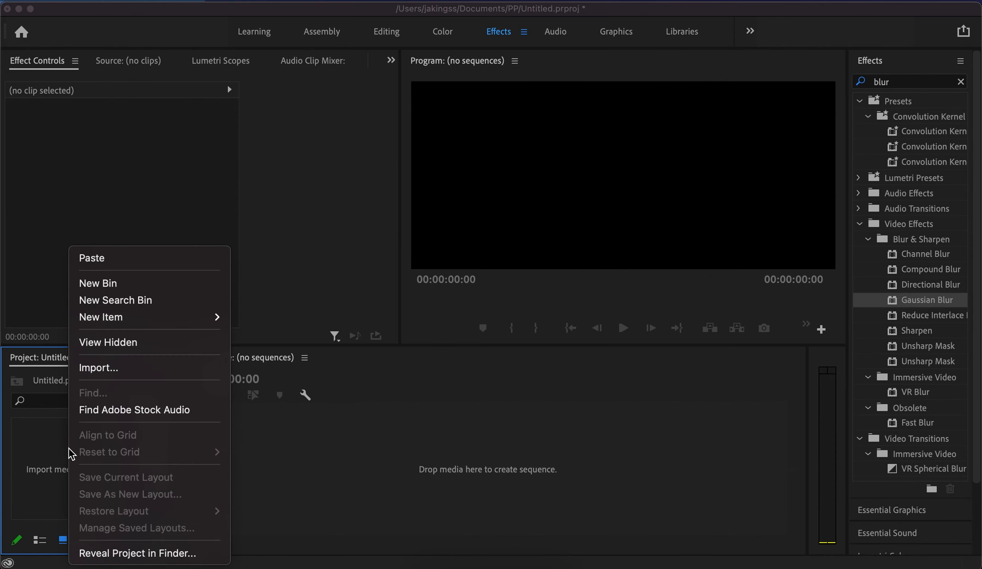
{"action": "mouse_move", "coordinate": [123, 319]}
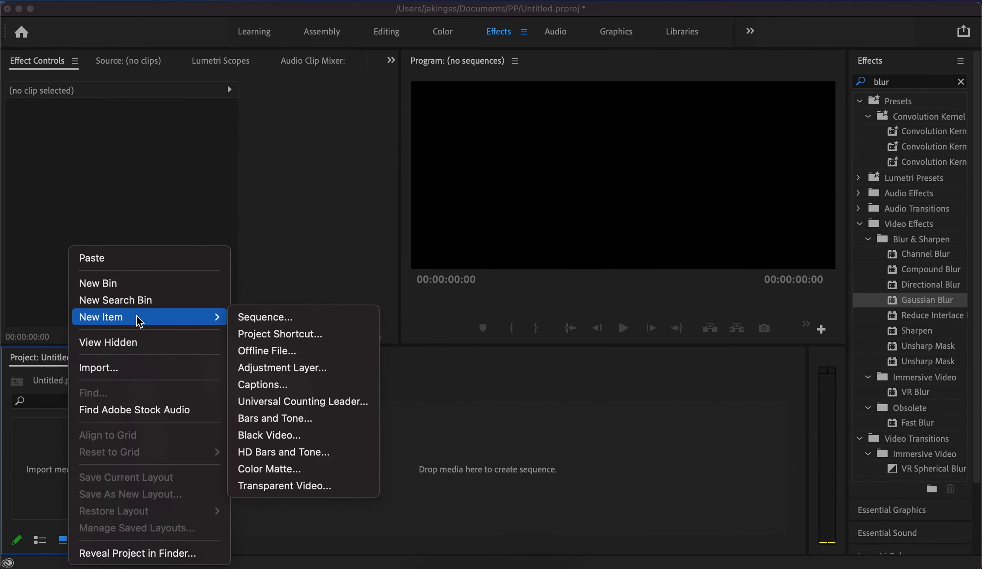
{"action": "left_click", "coordinate": [278, 438]}
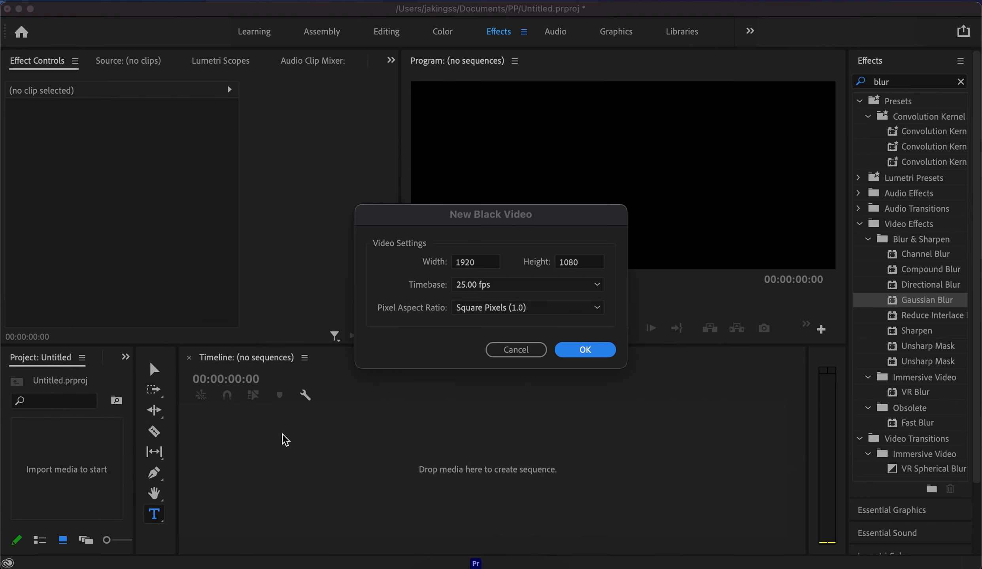
{"action": "left_click", "coordinate": [580, 350]}
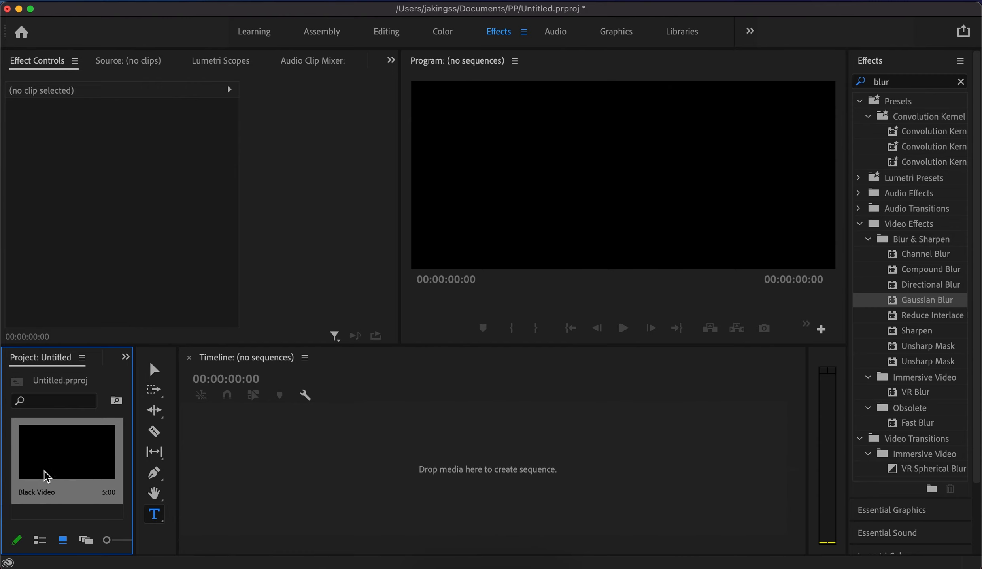
- Create a sequence from the Black Video item and extend its clip to 7 seconds
{"action": "left_click_drag", "start_coordinate": [45, 451], "coordinate": [448, 443]}
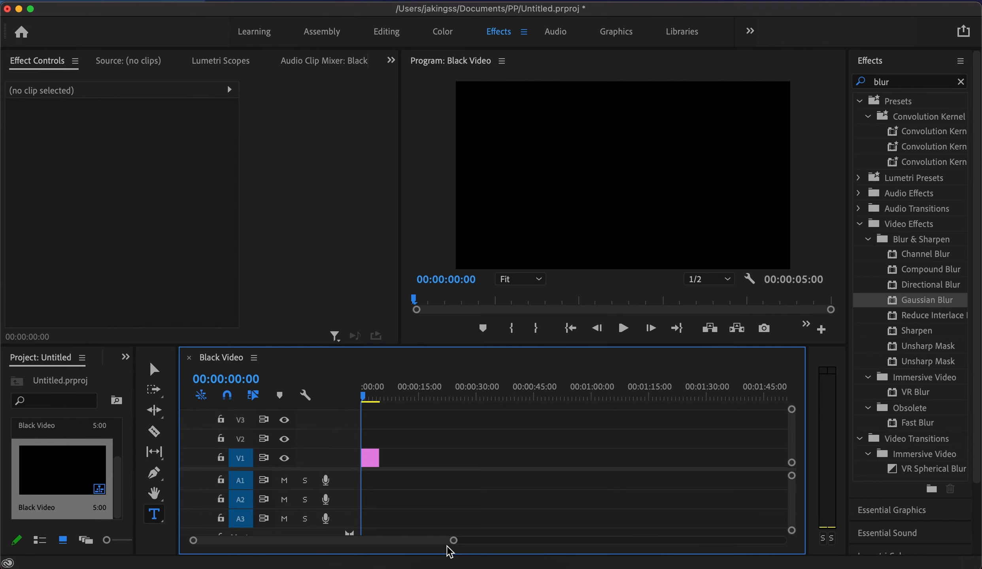
{"action": "left_click_drag", "start_coordinate": [450, 541], "coordinate": [366, 545]}
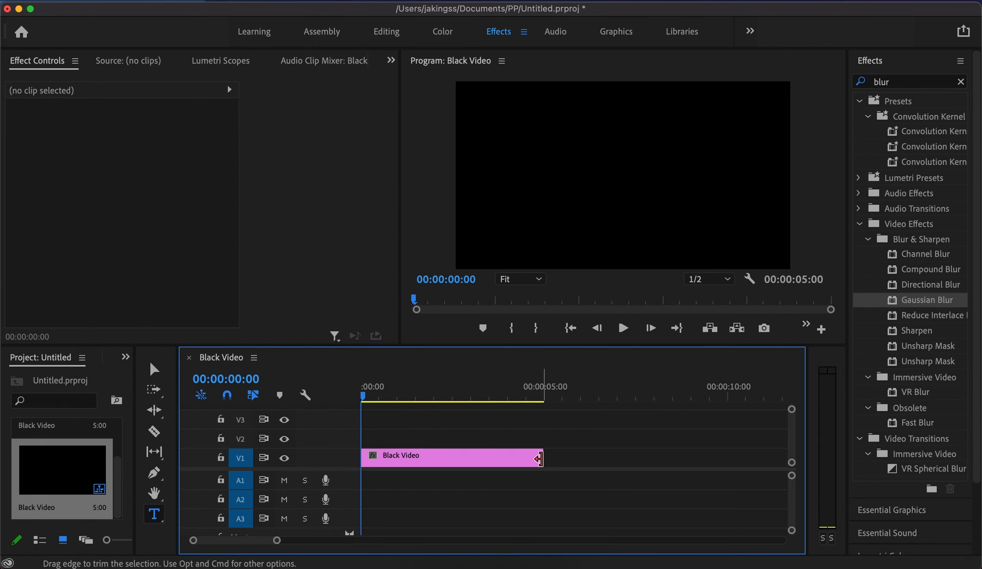
{"action": "left_click_drag", "start_coordinate": [538, 459], "coordinate": [613, 460]}
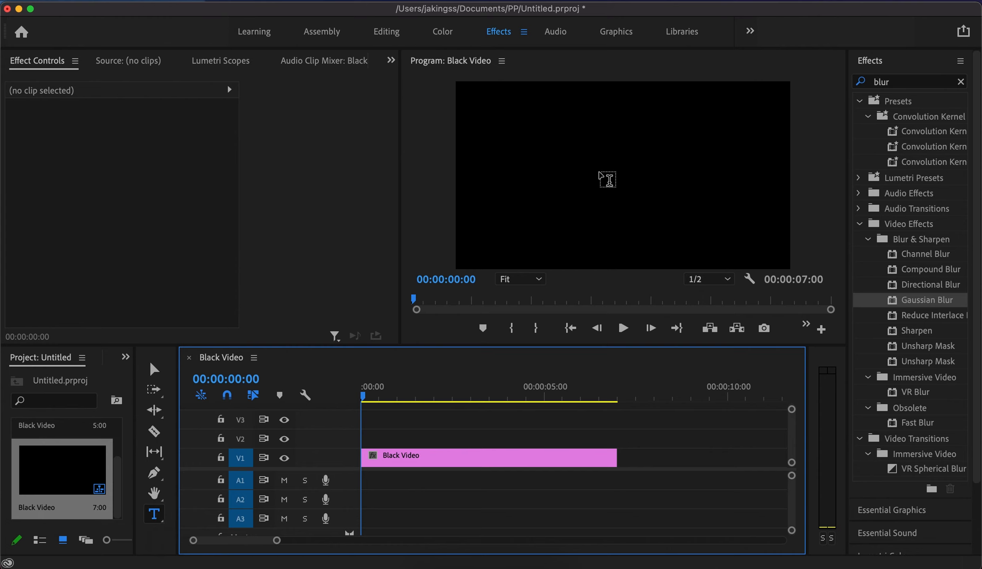
- Add a text title reading "BEDFORD COLLEGE" over the black video in the program view
{"action": "left_click", "coordinate": [607, 180]}
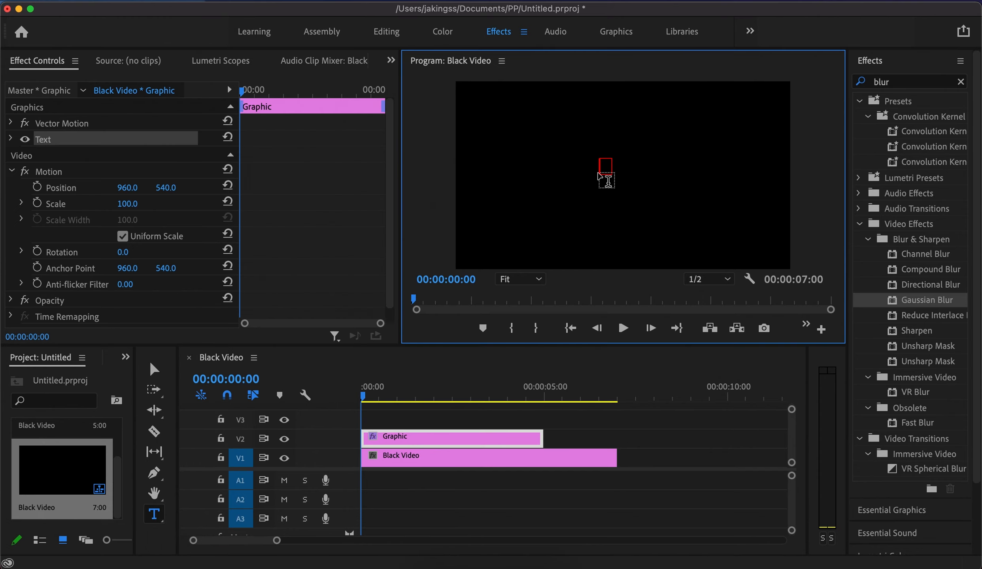
{"action": "type", "text": "BED"}
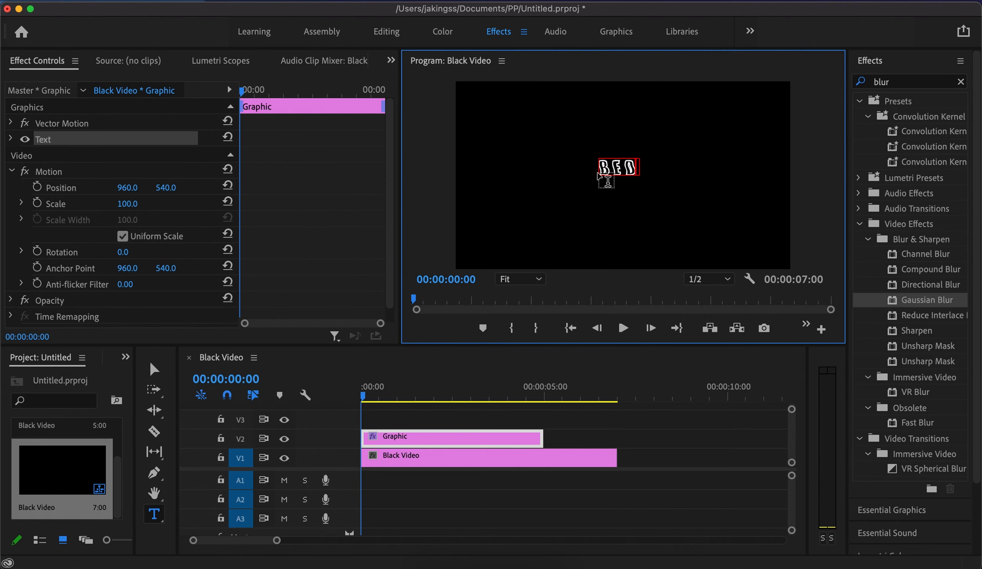
{"action": "type", "text": "FORD COLLEGE"}
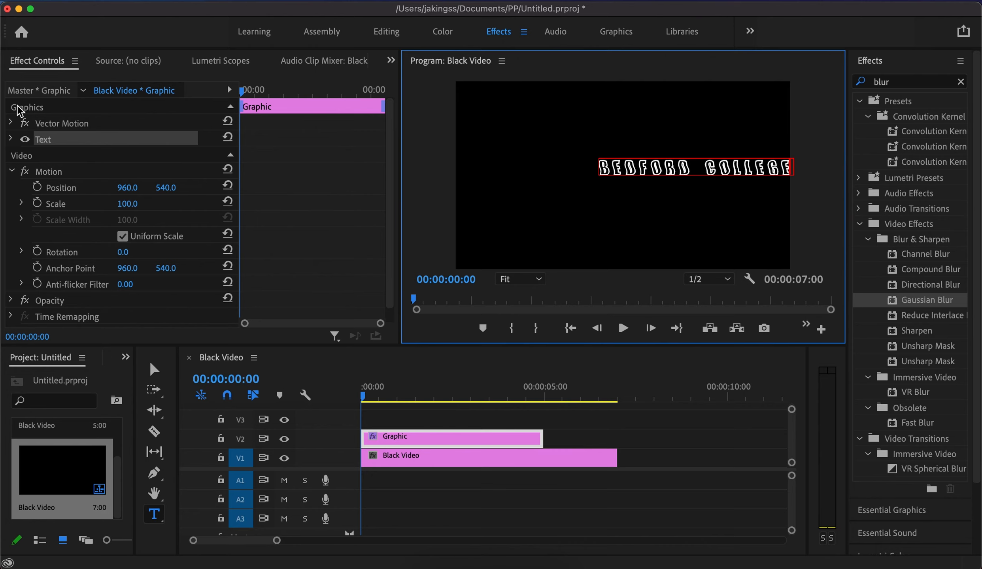
{"action": "left_click", "coordinate": [11, 139]}
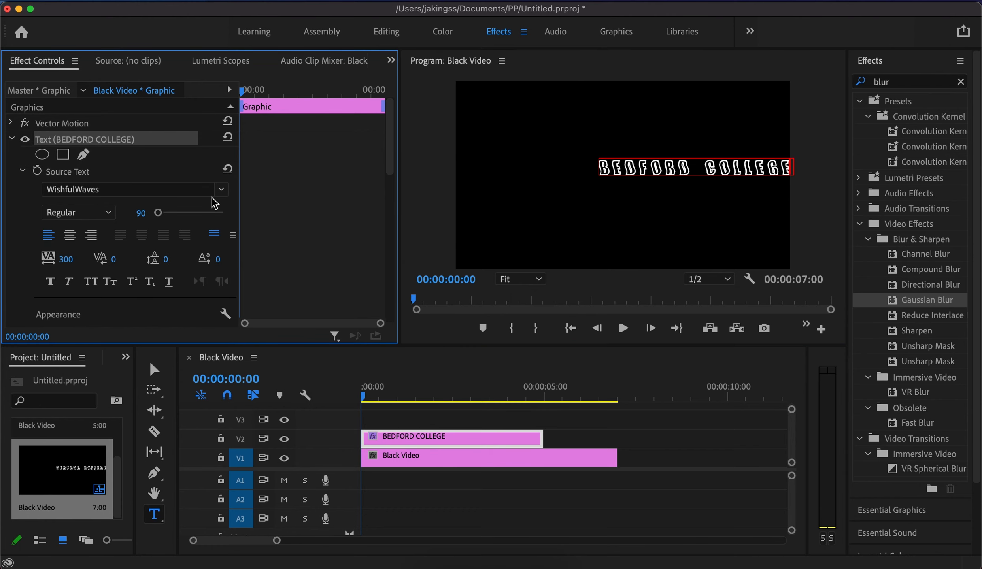
{"action": "left_click", "coordinate": [221, 190]}
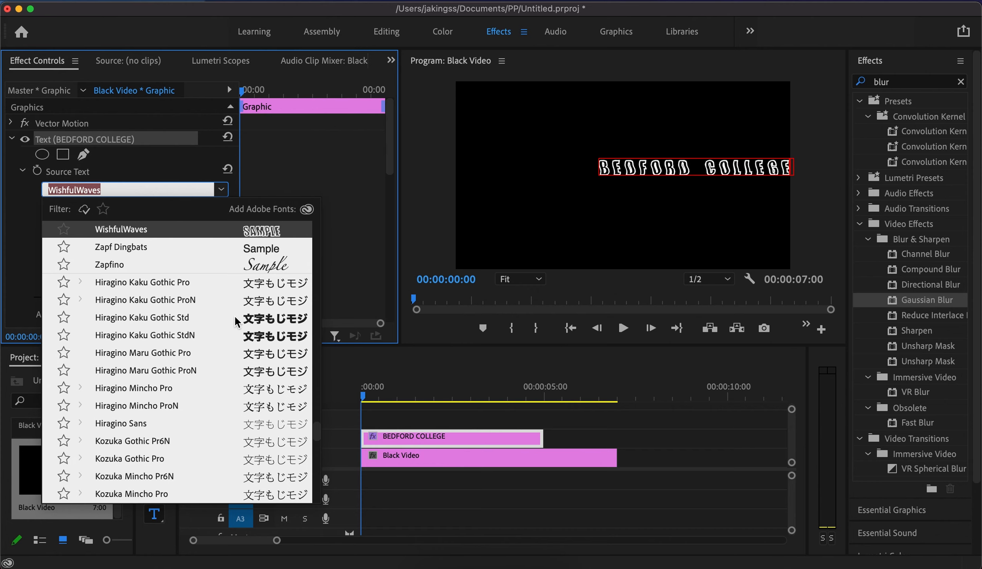
{"action": "left_click", "coordinate": [225, 192]}
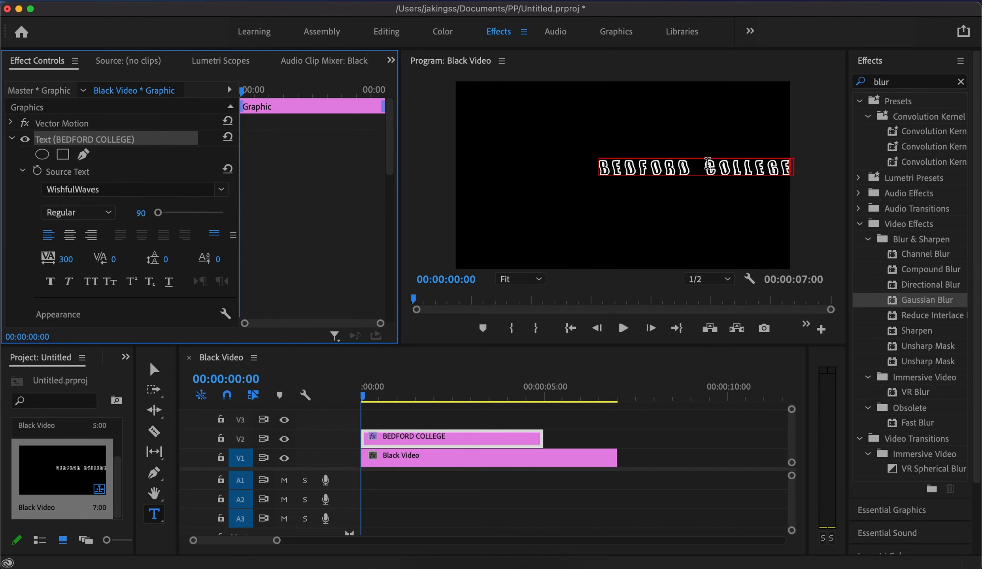
- In the Graphics workspace, centre the BEDFORD COLLEGE title horizontally and vertically in the frame
{"action": "left_click", "coordinate": [613, 35]}
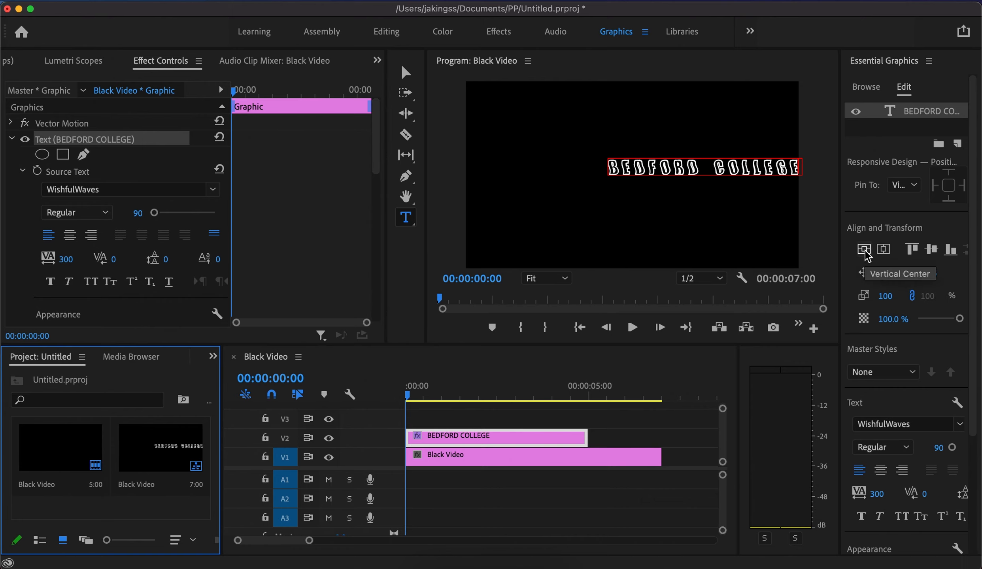
{"action": "left_click", "coordinate": [883, 253]}
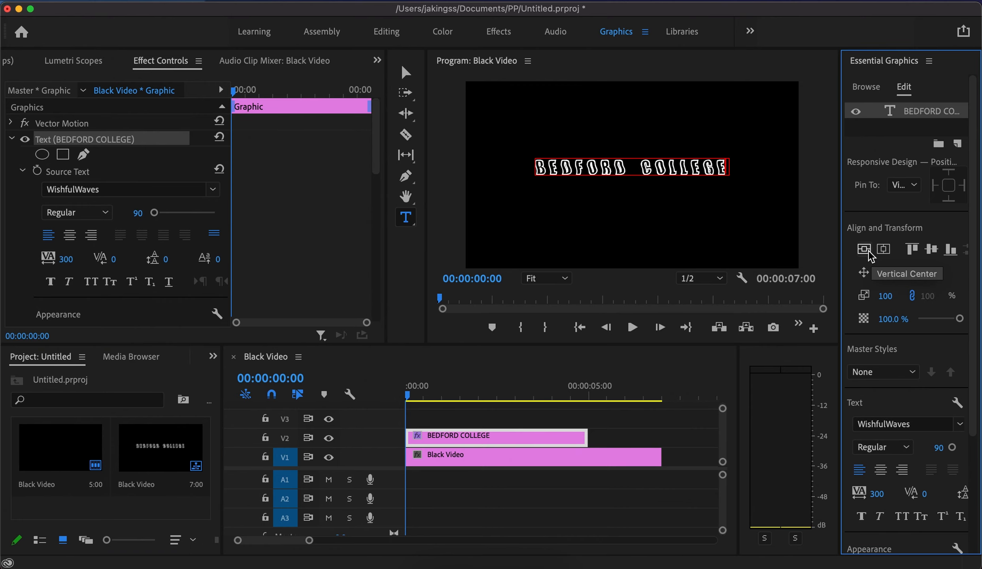
{"action": "left_click", "coordinate": [863, 249]}
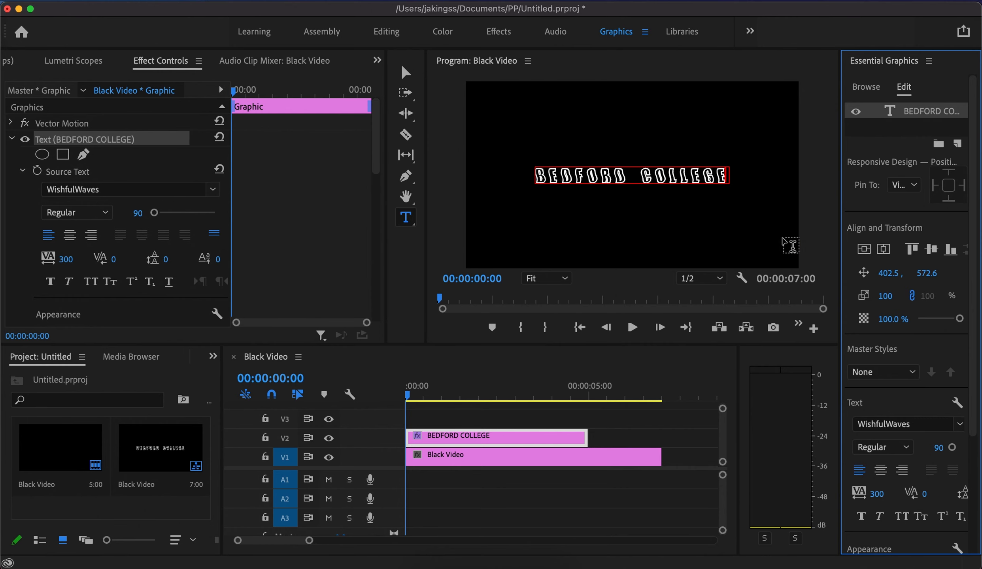
- Expand the title's Opacity settings in the Effects workspace and extend the title clip to the end of the Black Video clip
{"action": "left_click", "coordinate": [498, 32]}
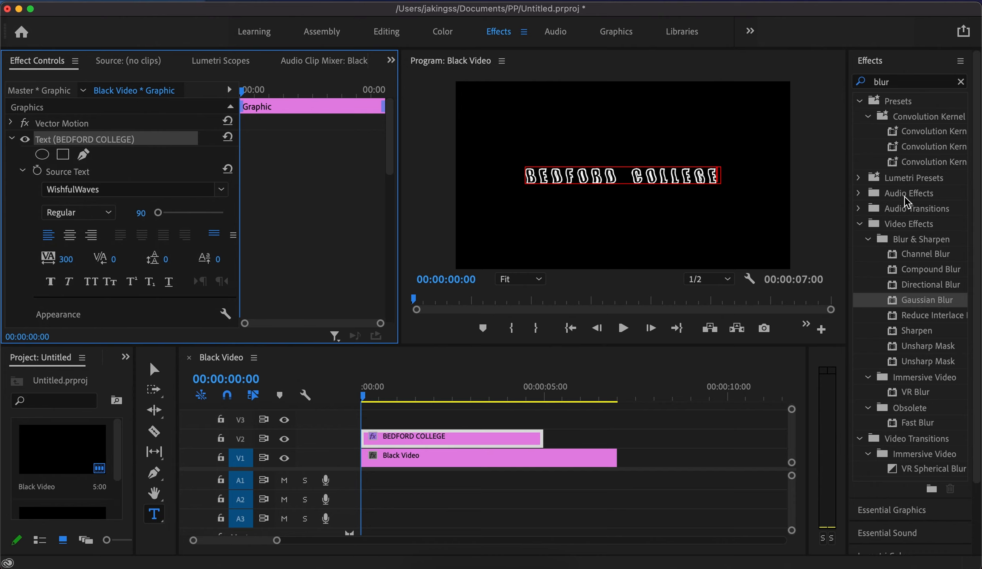
{"action": "left_click", "coordinate": [12, 139]}
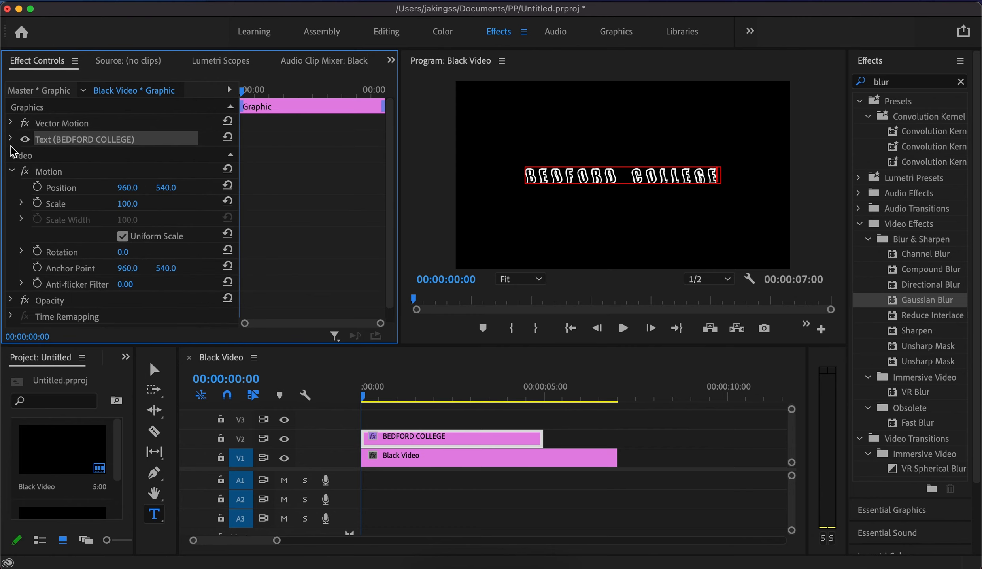
{"action": "scroll", "coordinate": [15, 252], "scroll_direction": "down", "scroll_amount": 1}
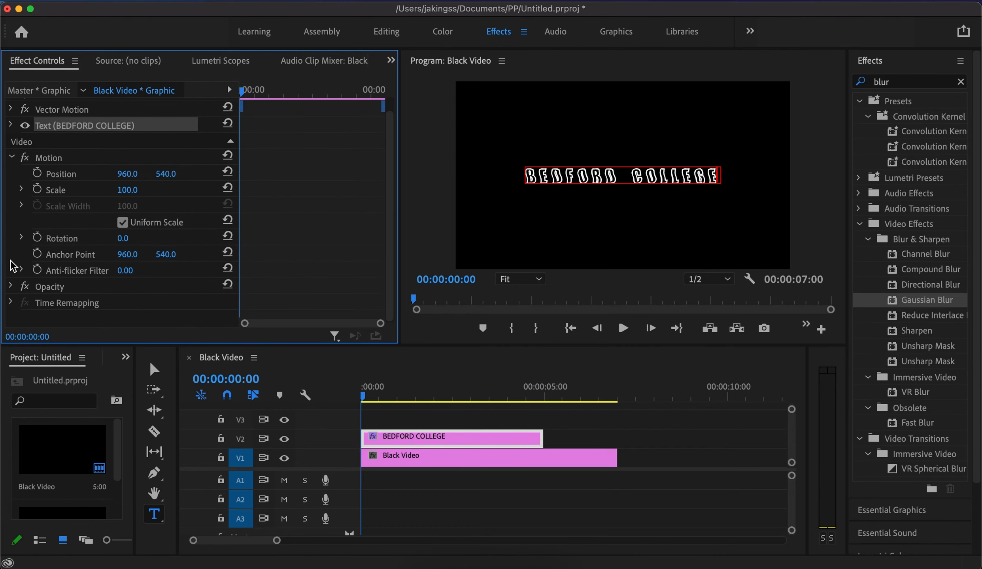
{"action": "left_click", "coordinate": [12, 157]}
{"action": "left_click", "coordinate": [12, 187]}
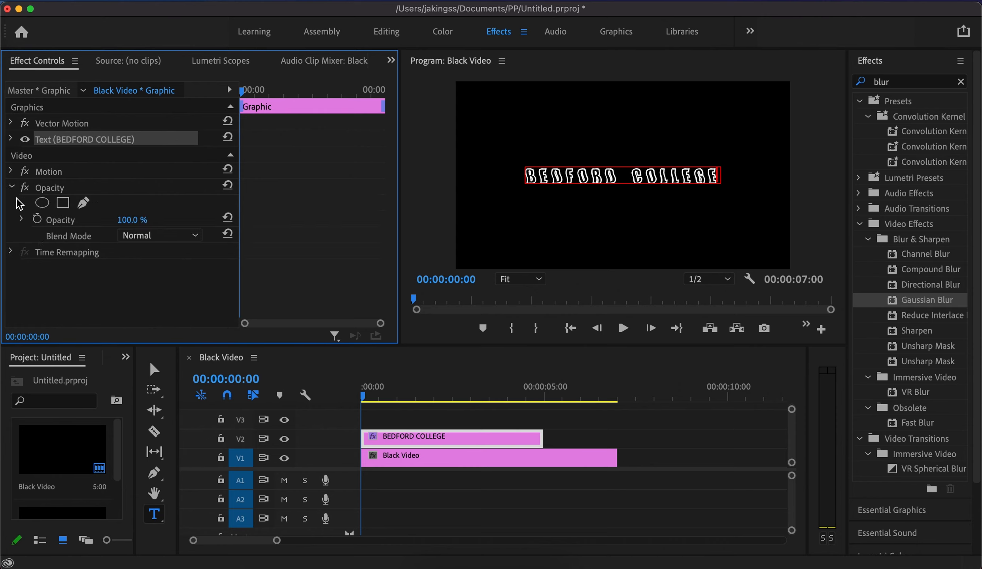
{"action": "left_click_drag", "start_coordinate": [365, 397], "coordinate": [351, 402]}
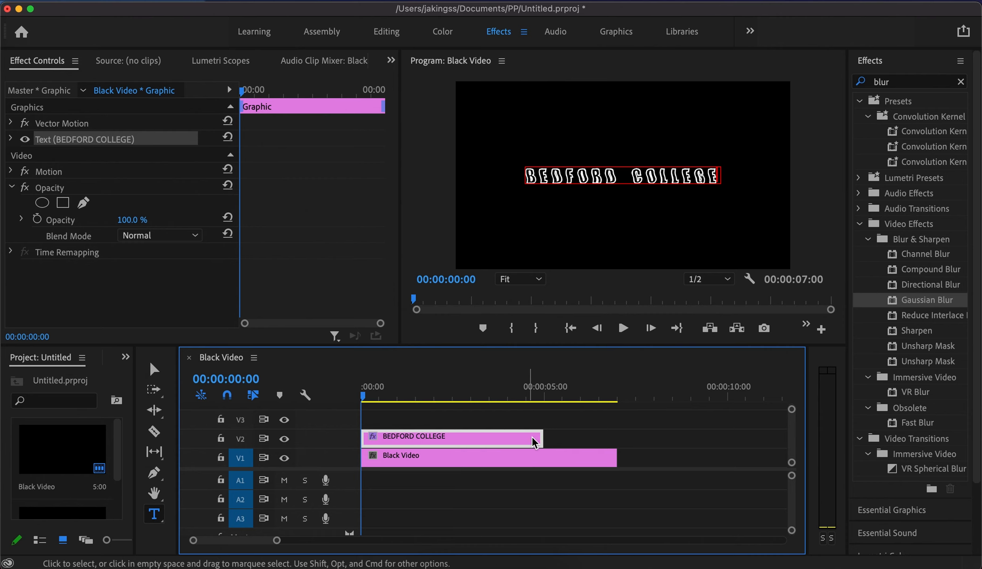
{"action": "left_click_drag", "start_coordinate": [536, 436], "coordinate": [610, 440]}
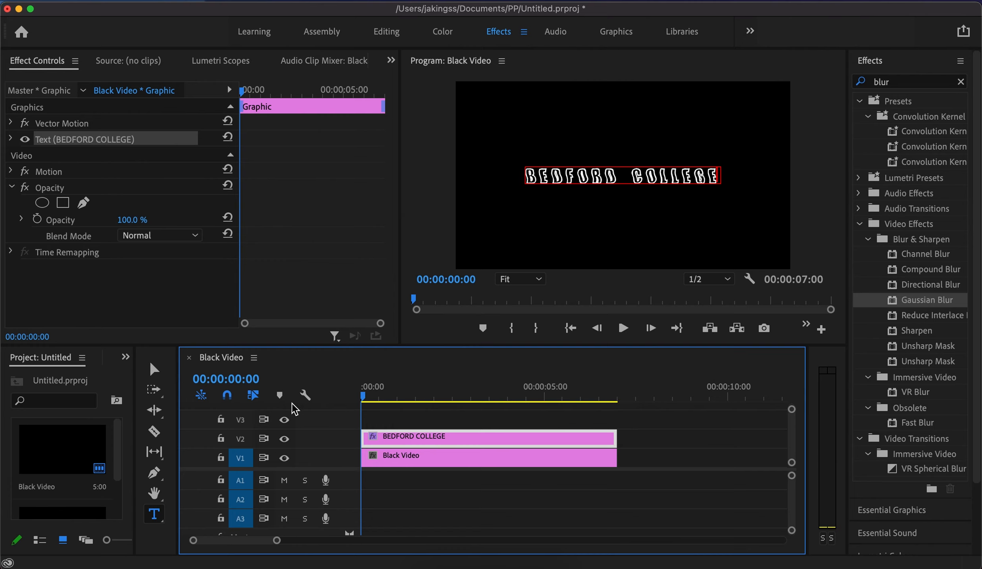
- Turn on opacity keyframing for the title at 00:00:00:00 and set the opacity to 0%
{"action": "left_click", "coordinate": [37, 219]}
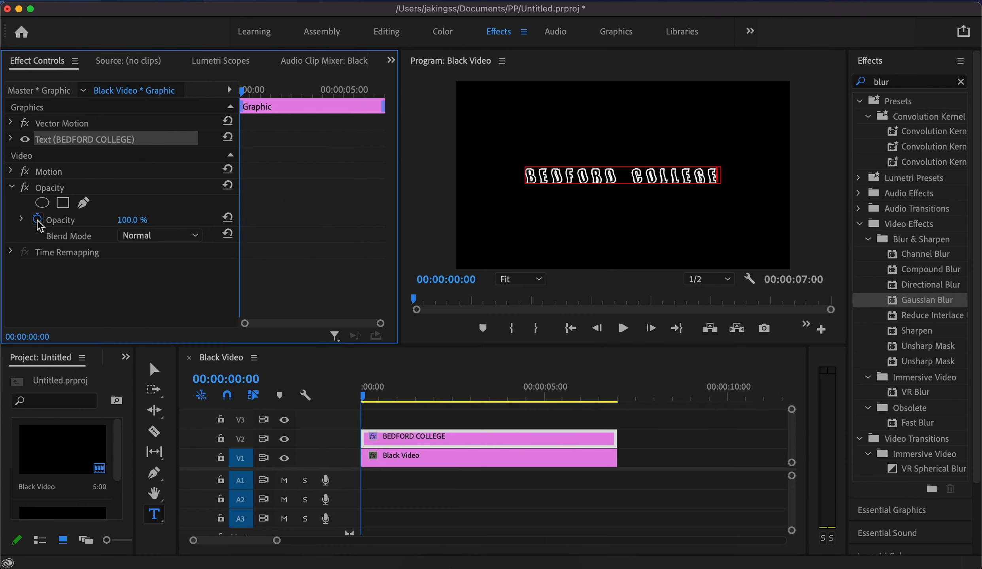
{"action": "left_click", "coordinate": [134, 219]}
{"action": "type", "text": "0"}
{"action": "key", "text": "Return"}
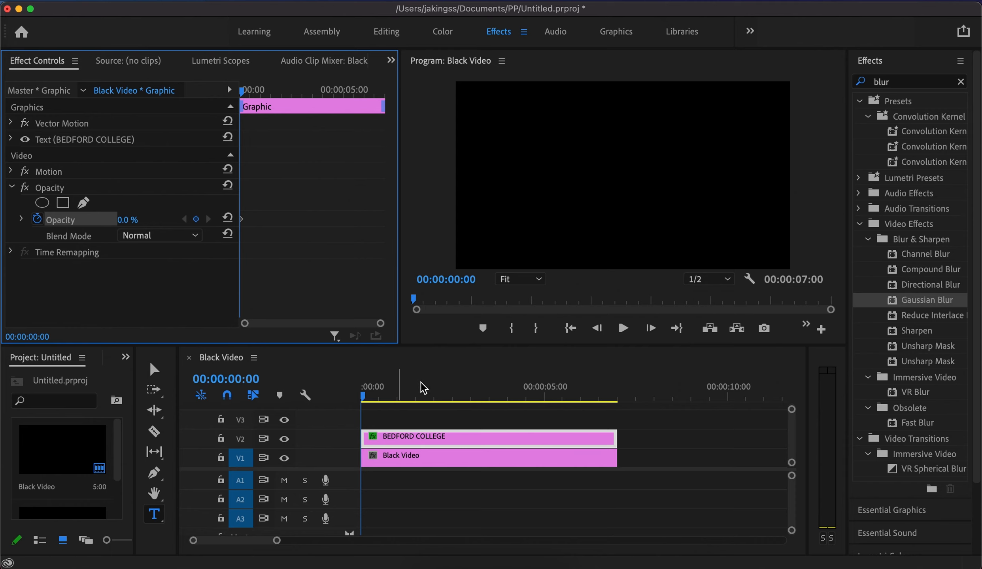
- Add an opacity keyframe of 100% for the title at 00:00:02:00
{"action": "left_click", "coordinate": [415, 393]}
{"action": "mouse_move", "coordinate": [421, 394]}
{"action": "left_mouse_down"}
{"action": "mouse_move", "coordinate": [448, 396]}
{"action": "mouse_move", "coordinate": [435, 399]}
{"action": "left_mouse_up"}
{"action": "left_click", "coordinate": [139, 218]}
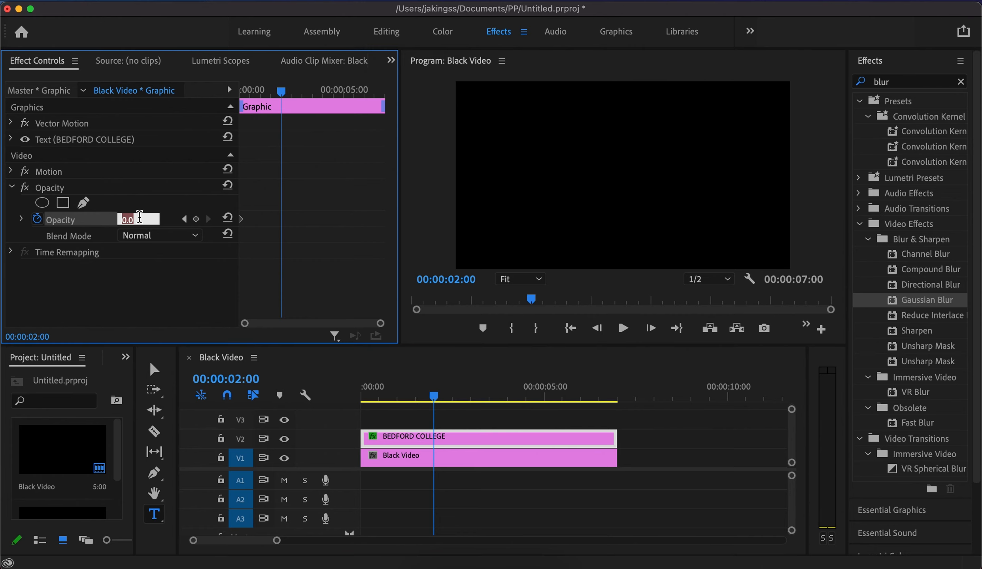
{"action": "type", "text": "100"}
{"action": "key", "text": "Return"}
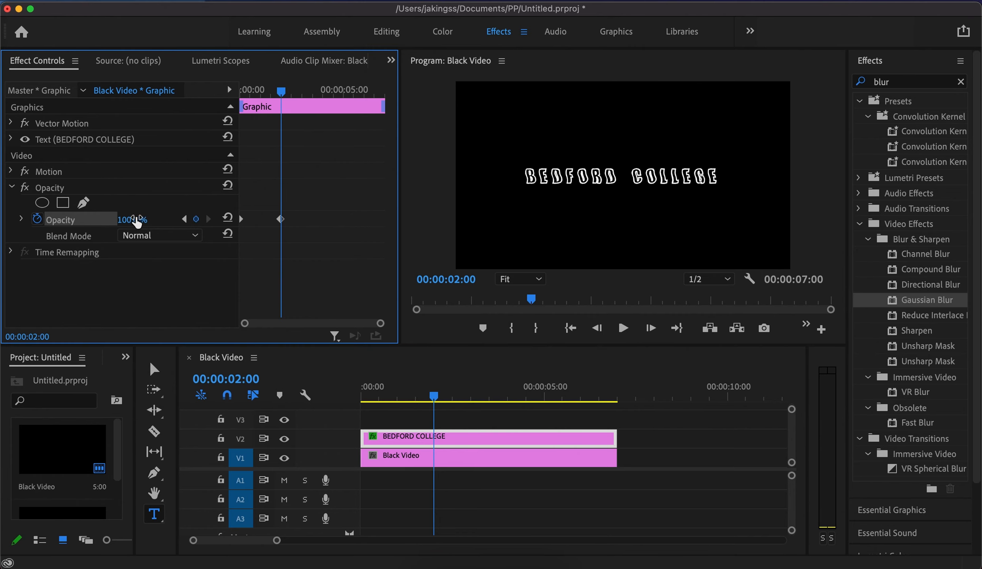
- Add an opacity keyframe at 00:00:04:00 that holds the title at 100%
{"action": "left_click", "coordinate": [475, 394]}
{"action": "left_click_drag", "start_coordinate": [477, 399], "coordinate": [512, 405]}
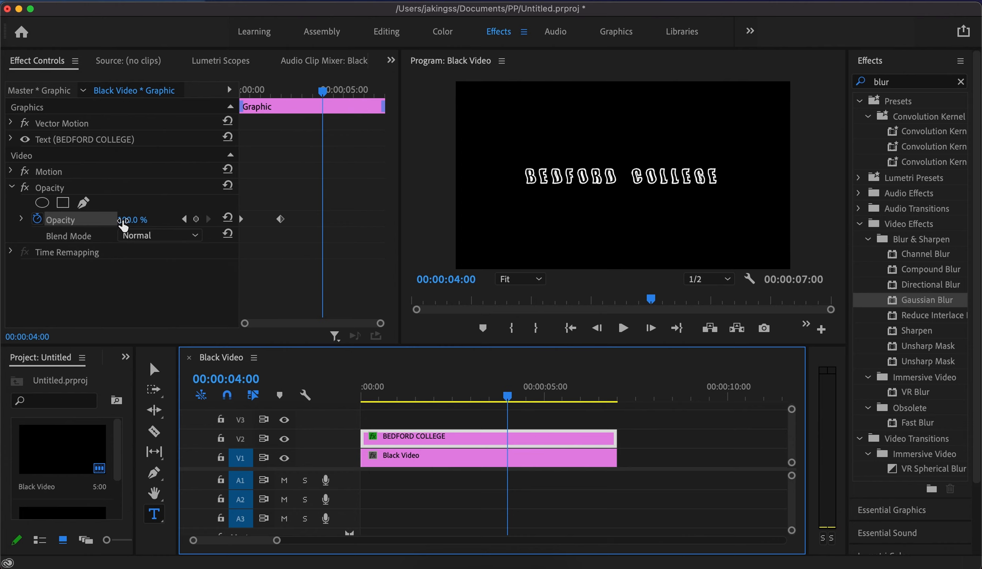
{"action": "left_click", "coordinate": [196, 218]}
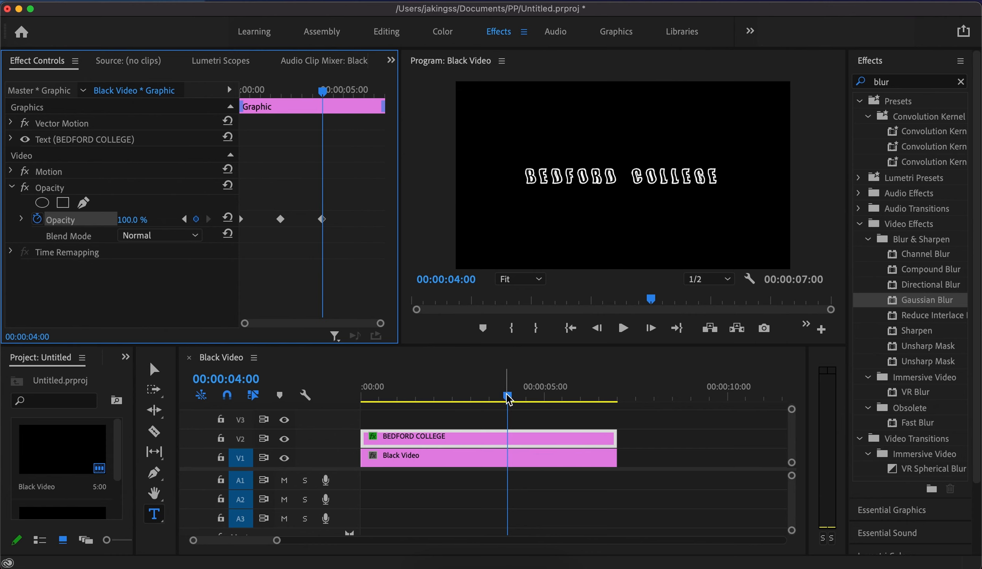
- Fade the title out with an opacity keyframe of 0% at 00:00:06:00
{"action": "left_click_drag", "start_coordinate": [508, 396], "coordinate": [580, 400]}
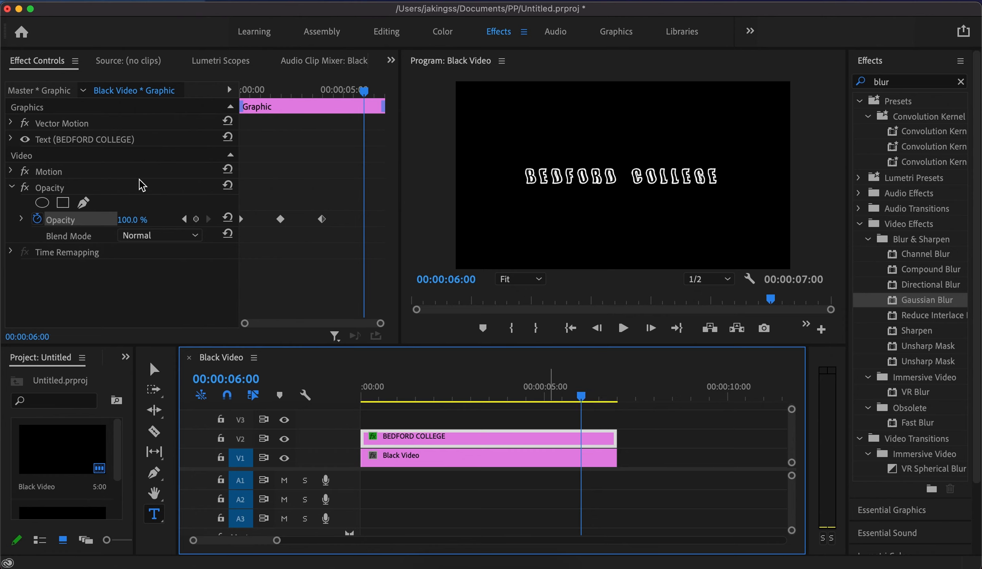
{"action": "left_click", "coordinate": [134, 219]}
{"action": "type", "text": "0"}
{"action": "key", "text": "Return"}
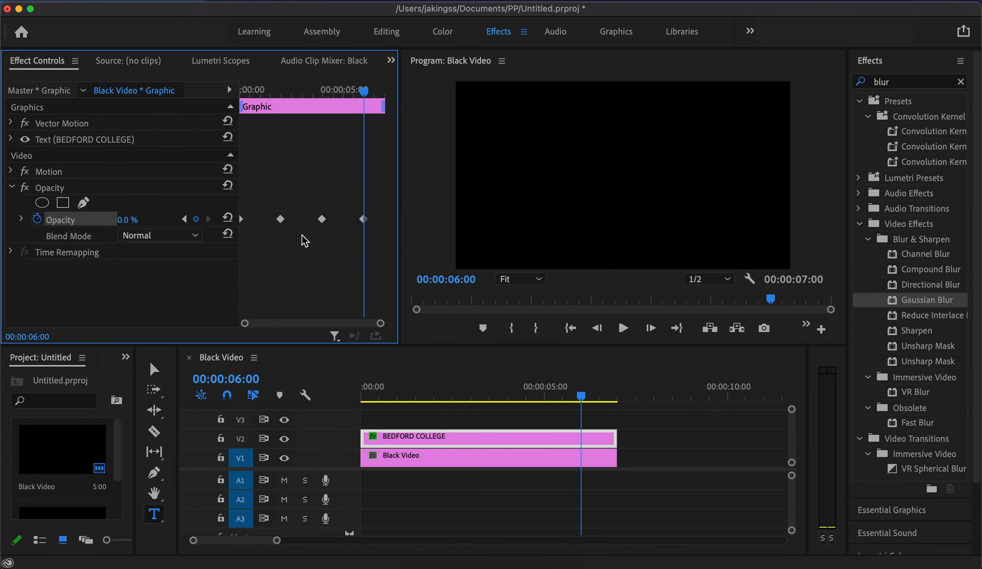
- Play the sequence from the beginning to preview the title's fade in and fade out
{"action": "left_click_drag", "start_coordinate": [581, 400], "coordinate": [266, 402]}
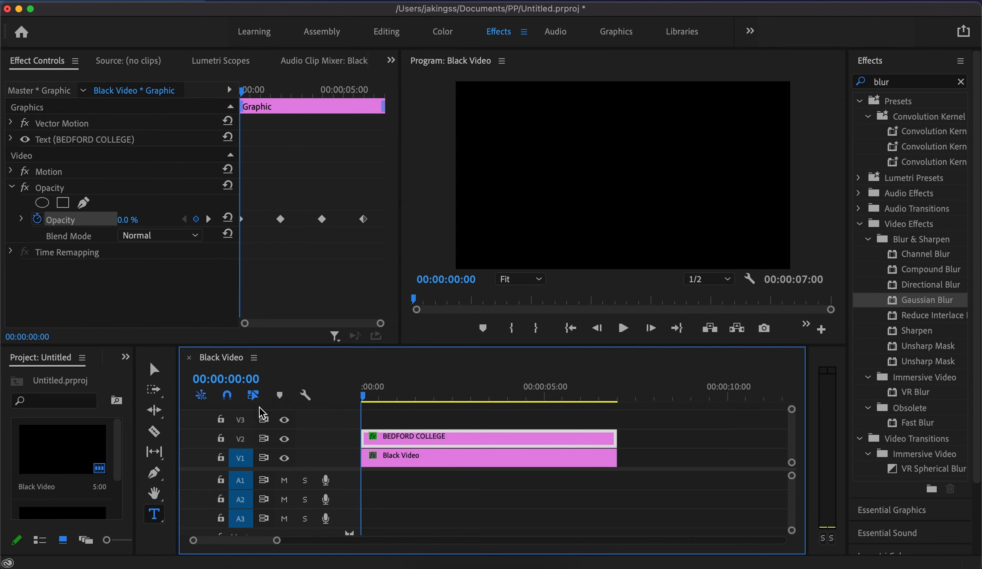
{"action": "key", "text": "space"}
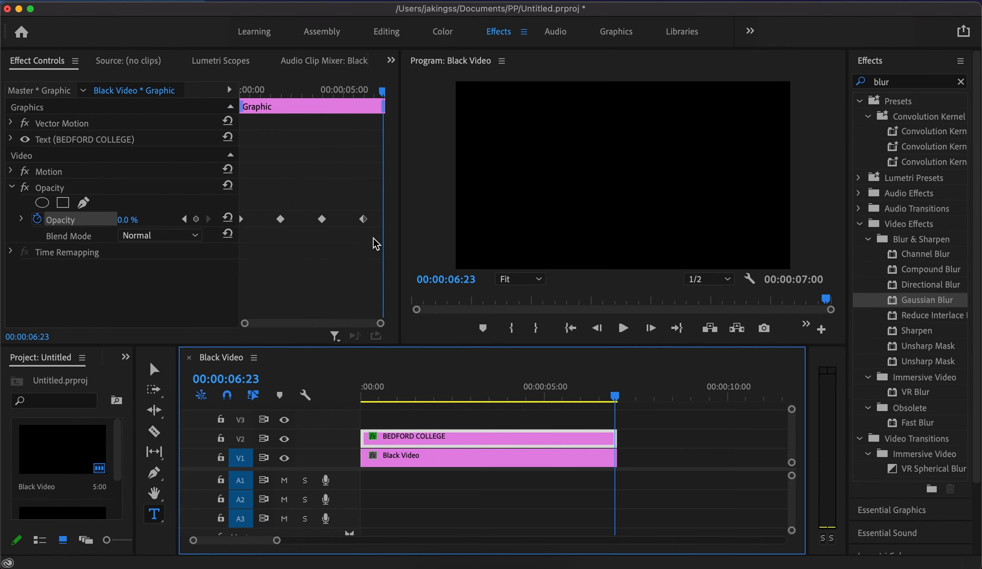
- Change the interpolation of all four opacity keyframes of the title to Auto Bezier
{"action": "left_click_drag", "start_coordinate": [373, 238], "coordinate": [235, 203]}
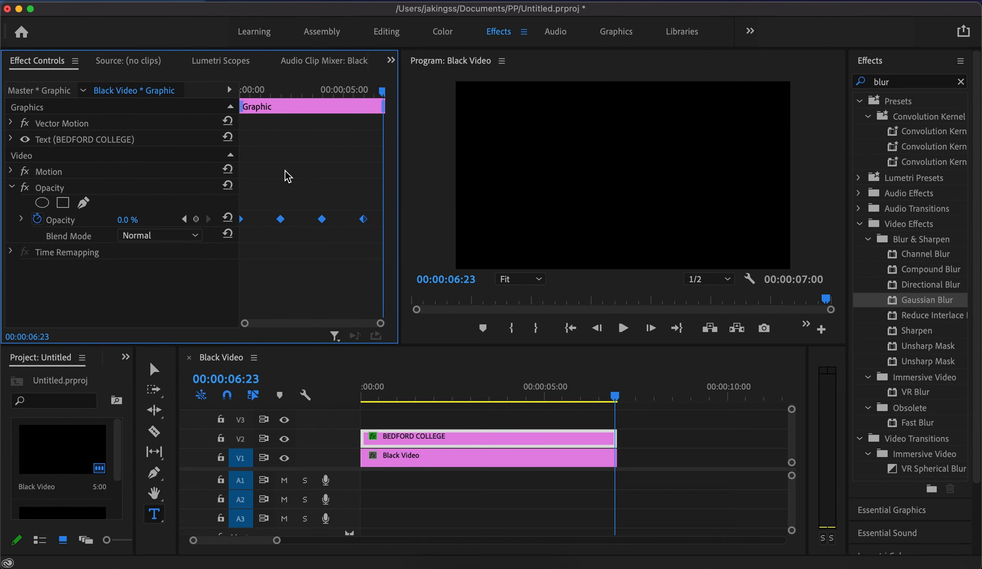
{"action": "right_click", "coordinate": [281, 222]}
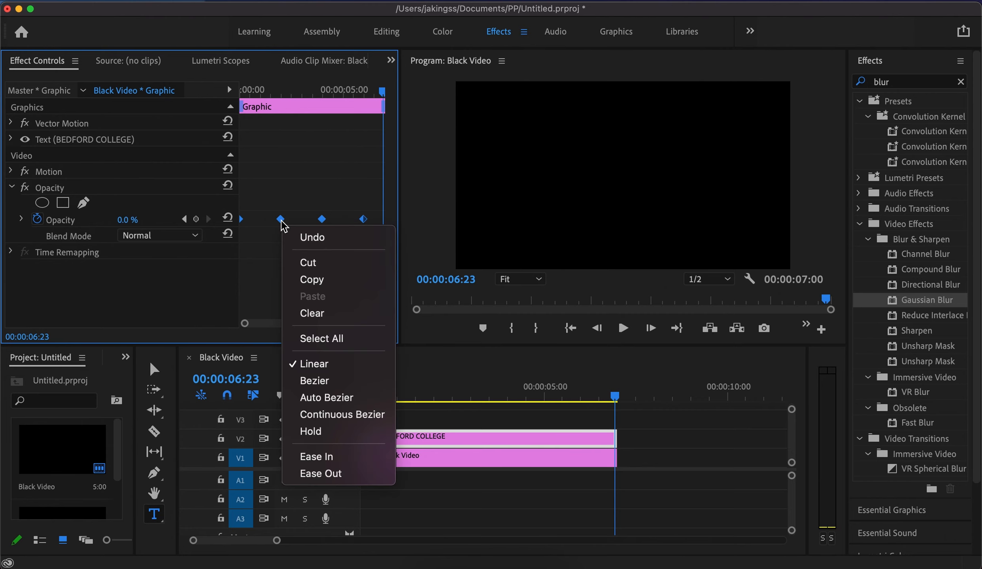
{"action": "left_click", "coordinate": [313, 401]}
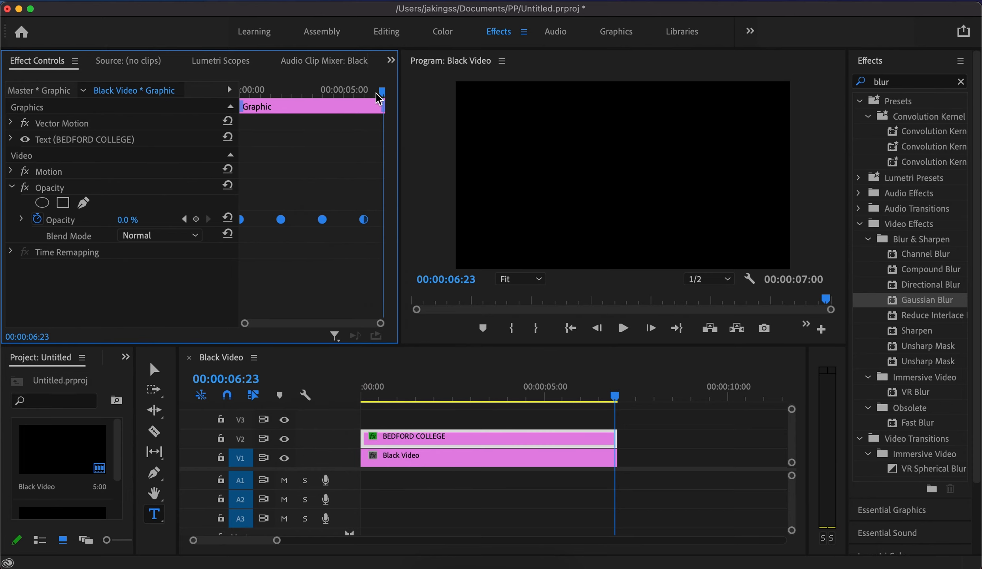
- Play the sequence from the beginning to preview the title's fades with the Auto Bezier opacity keyframes
{"action": "left_click_drag", "start_coordinate": [381, 91], "coordinate": [188, 87]}
{"action": "key", "text": "space"}
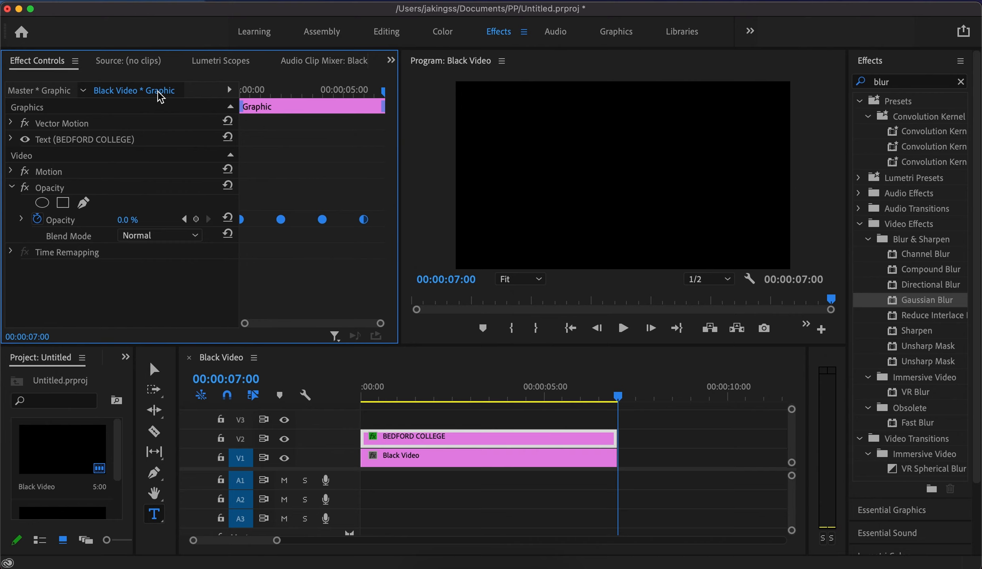
- Start a scale animation on the title with a Motion Scale keyframe of 100 at 00:00:00:00
{"action": "left_click", "coordinate": [11, 188]}
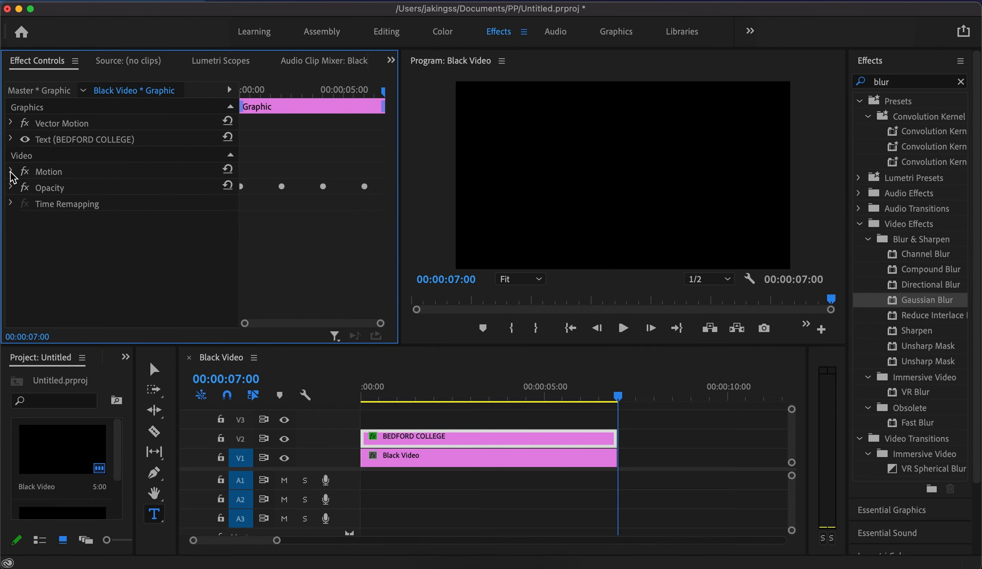
{"action": "left_click", "coordinate": [11, 172]}
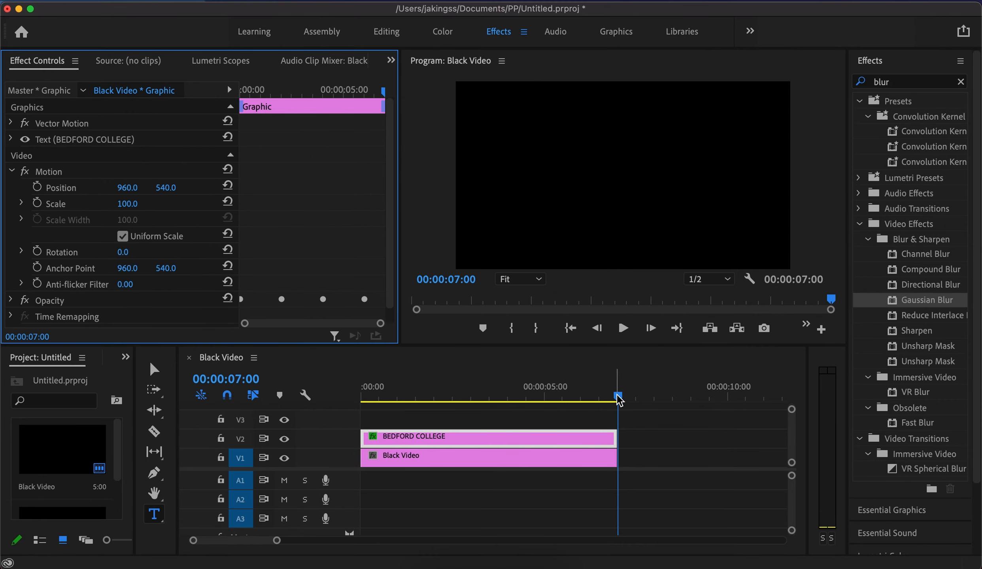
{"action": "left_click_drag", "start_coordinate": [618, 400], "coordinate": [355, 390]}
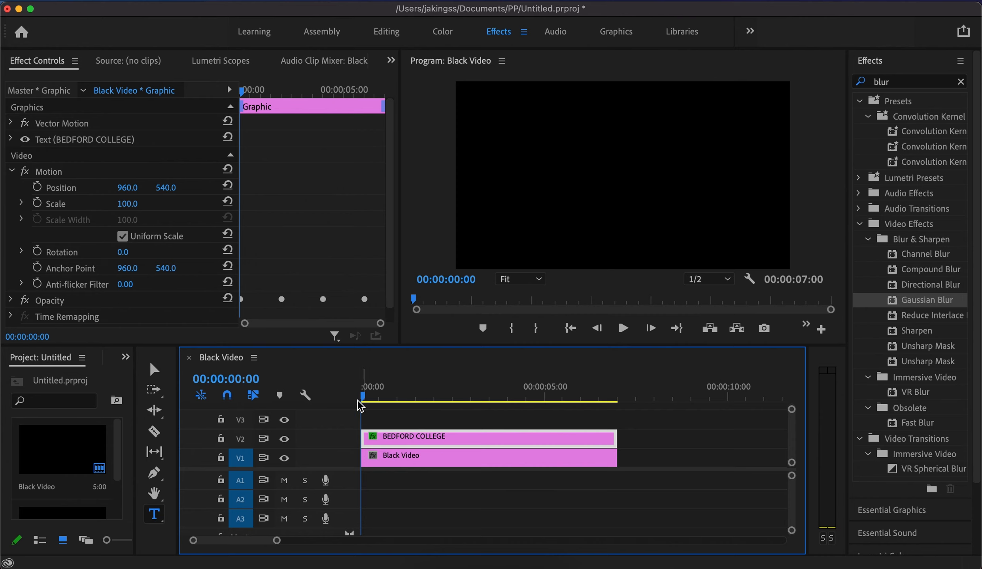
{"action": "left_click", "coordinate": [38, 204]}
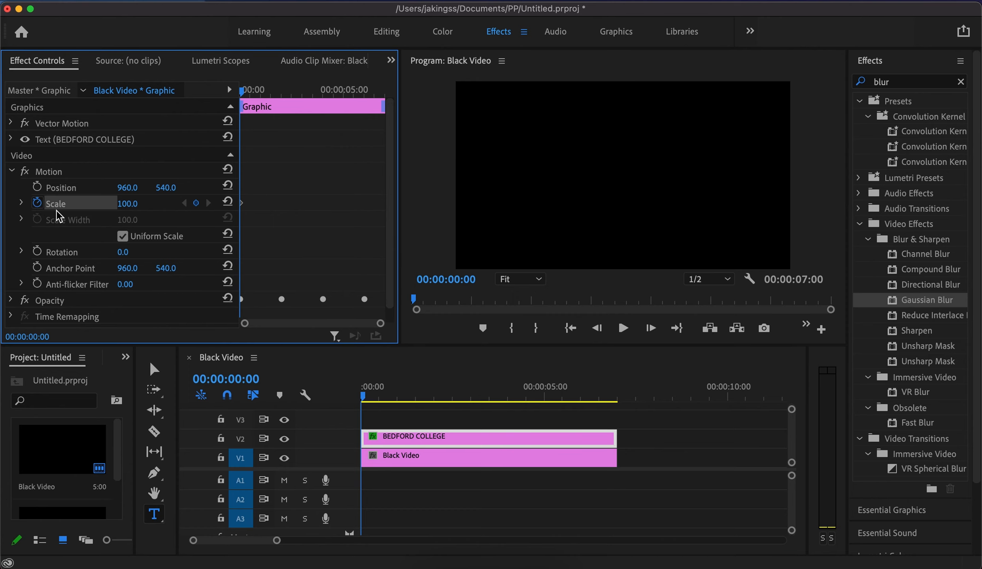
- Add a Scale keyframe of 110 to the title at 00:00:06:00
{"action": "left_click", "coordinate": [575, 384]}
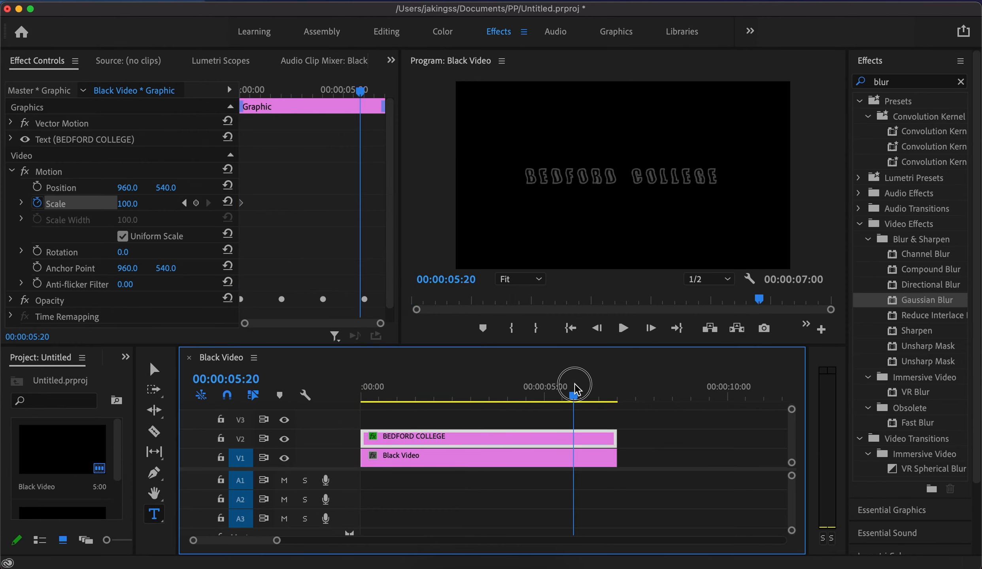
{"action": "left_click_drag", "start_coordinate": [575, 383], "coordinate": [583, 390]}
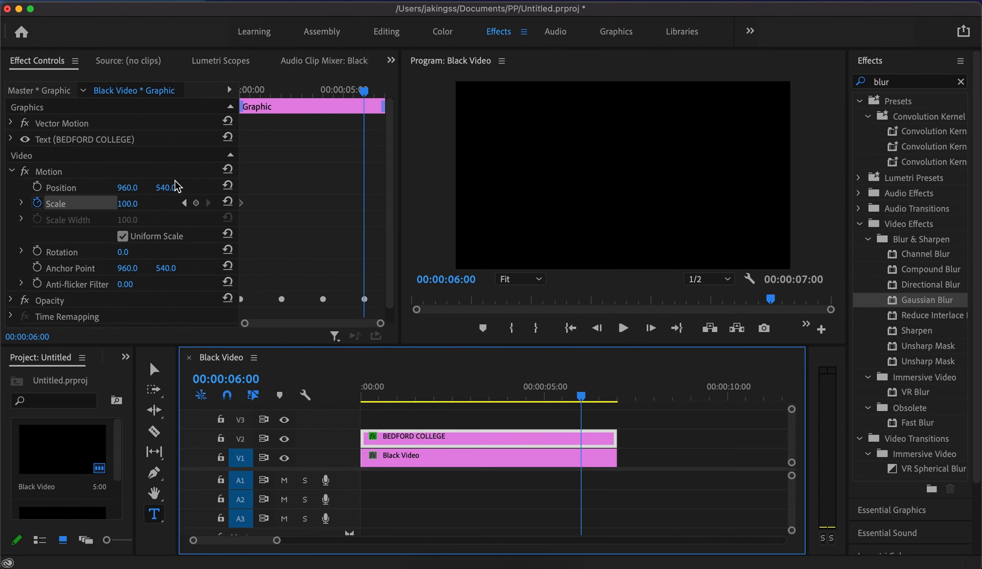
{"action": "left_click", "coordinate": [133, 204]}
{"action": "type", "text": "110"}
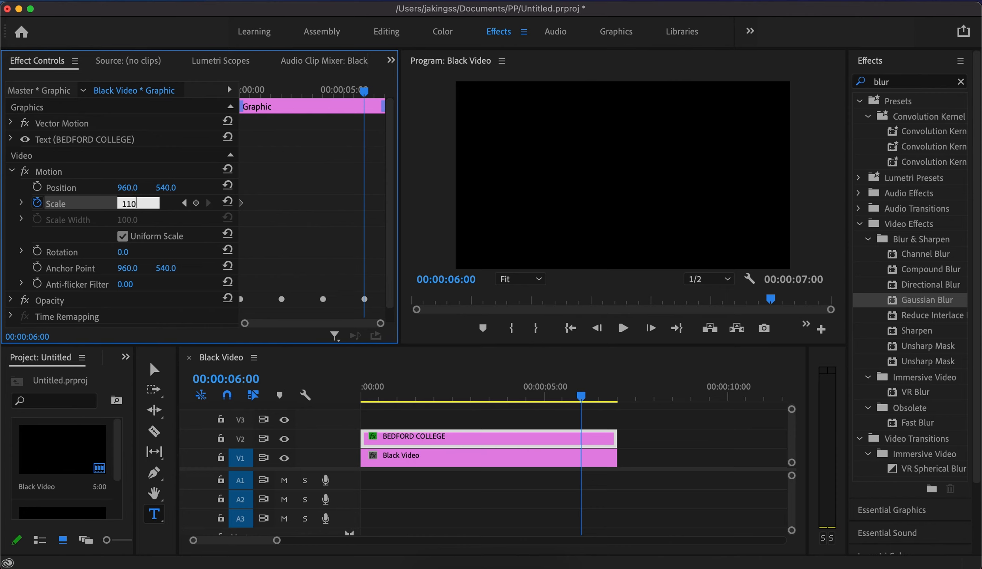
{"action": "key", "text": "Return"}
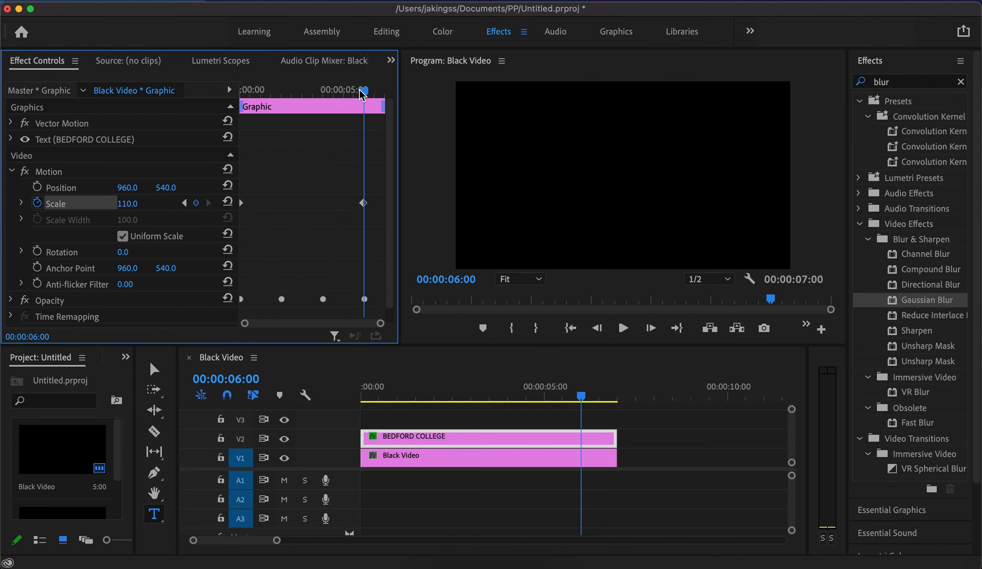
- Play the sequence from the beginning to preview the title's gradual scaling
{"action": "left_click_drag", "start_coordinate": [363, 91], "coordinate": [173, 97]}
{"action": "key", "text": "space"}
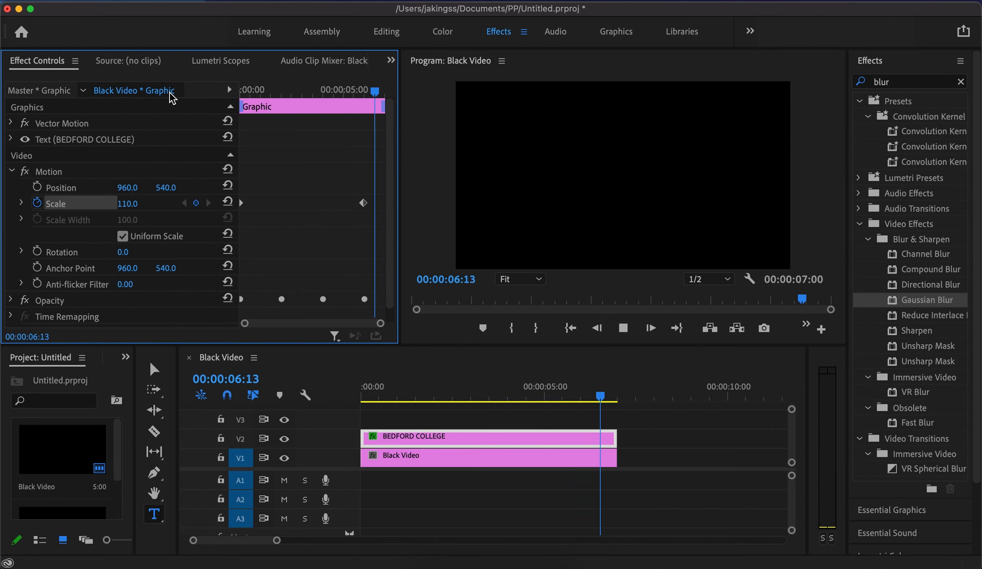
- Apply the Gaussian Blur effect to the BEDFORD COLLEGE title and keyframe its Blurriness at 50 at 00:00:00:00
{"action": "left_click", "coordinate": [485, 302]}
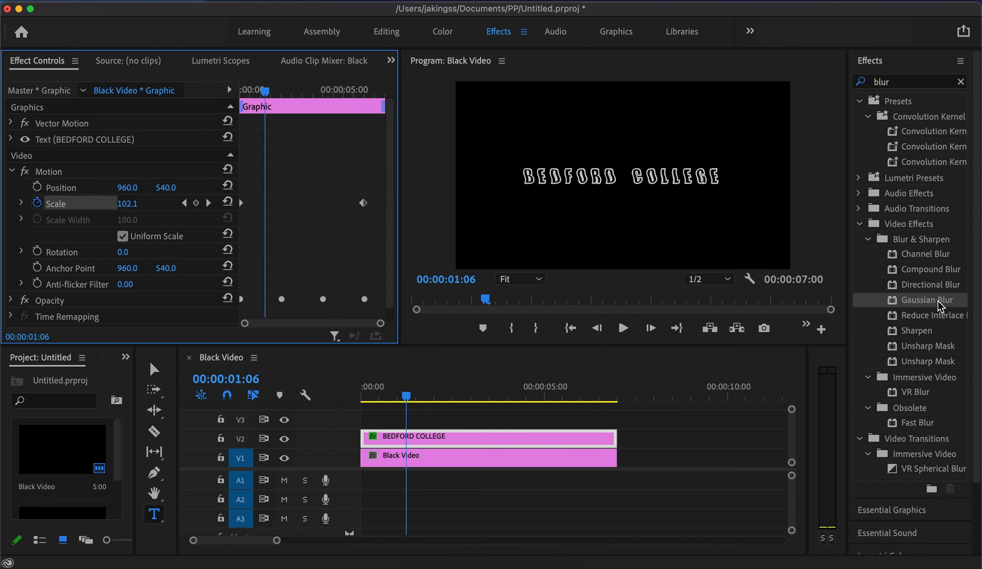
{"action": "left_click_drag", "start_coordinate": [939, 305], "coordinate": [465, 441]}
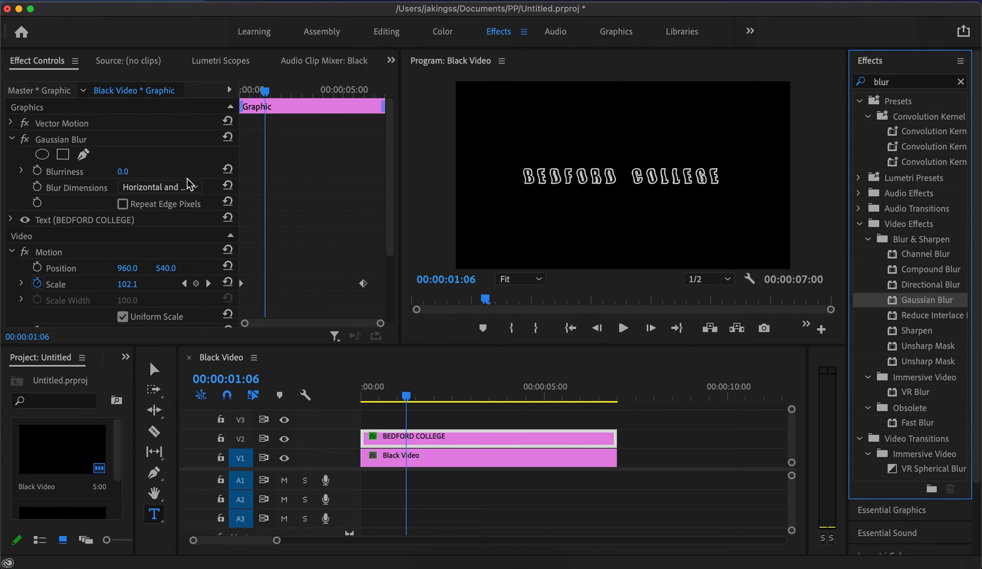
{"action": "left_click_drag", "start_coordinate": [406, 396], "coordinate": [349, 402]}
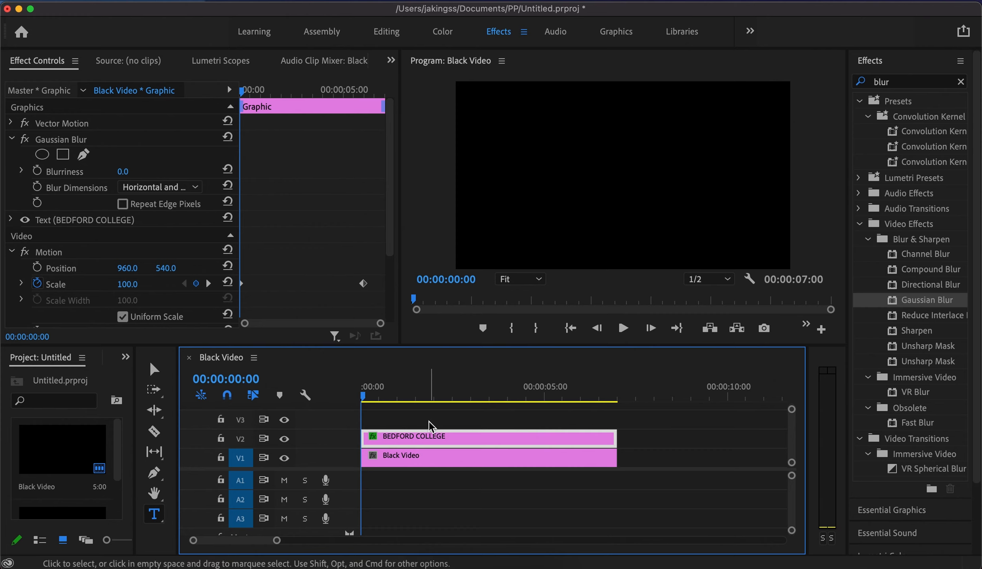
{"action": "left_click", "coordinate": [123, 172]}
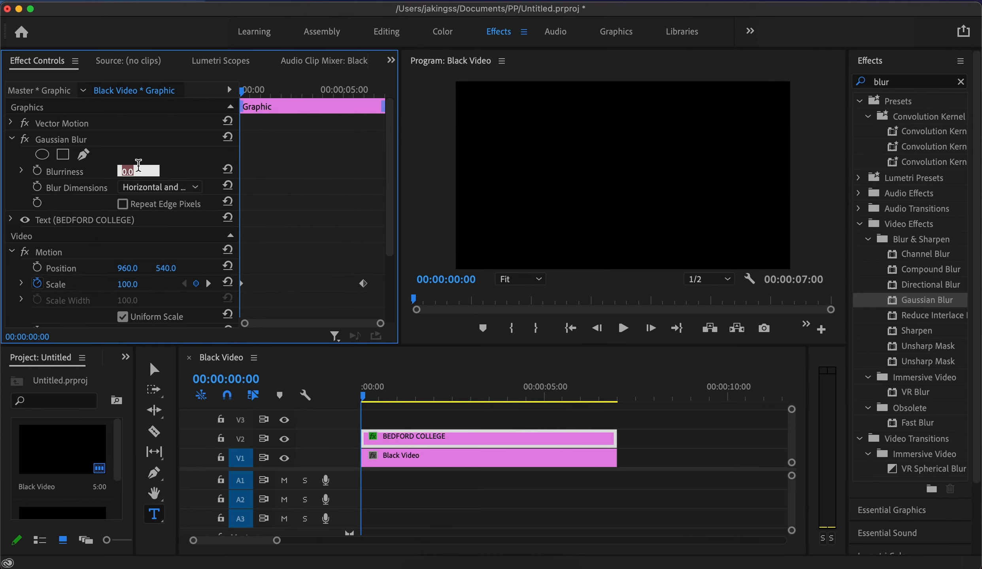
{"action": "type", "text": "50"}
{"action": "key", "text": "Return"}
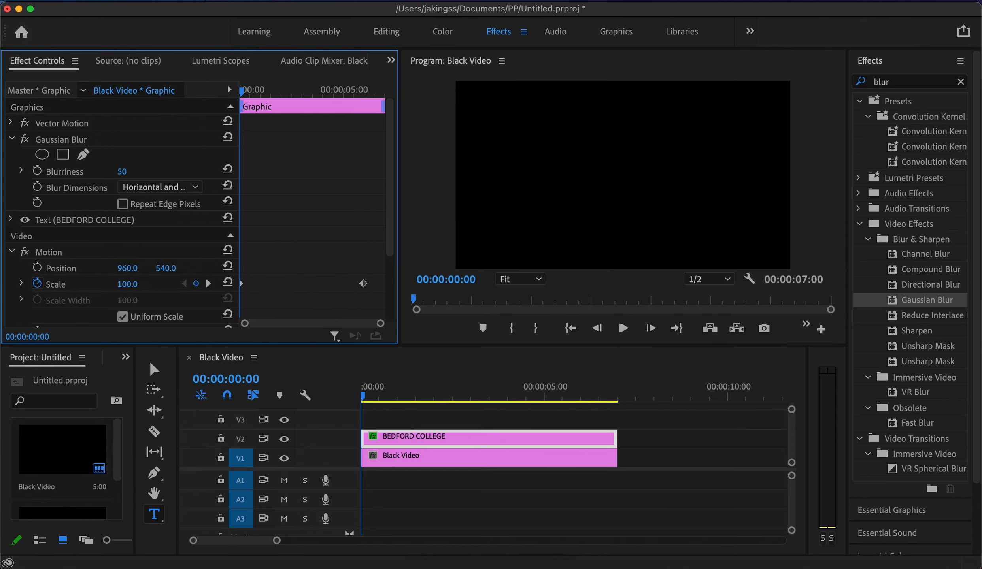
{"action": "left_click", "coordinate": [36, 173]}
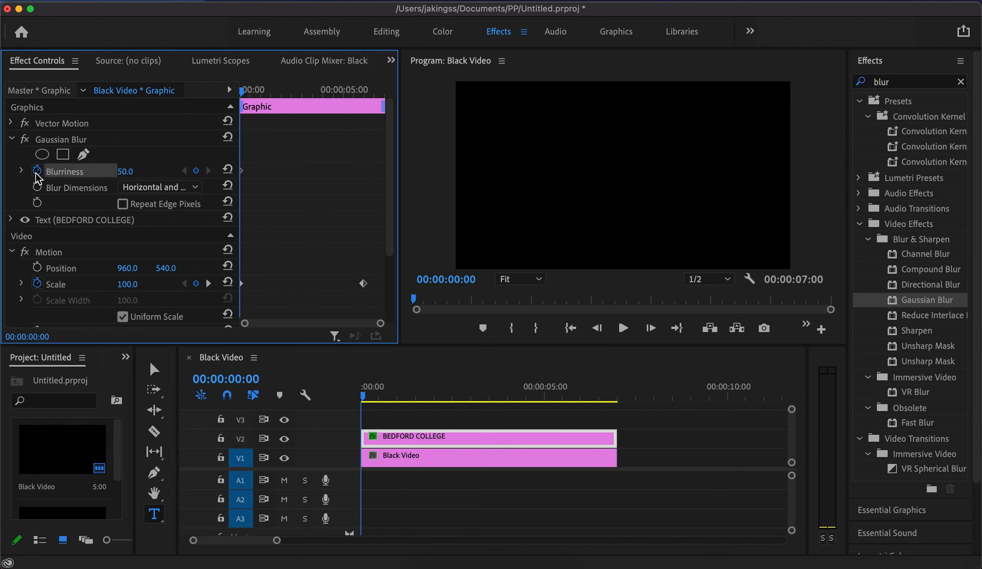
- Sharpen the title with a Blurriness keyframe of 0 at 00:00:02:00 and hold it with another keyframe at 00:00:04:00
{"action": "left_click", "coordinate": [395, 395]}
{"action": "left_click_drag", "start_coordinate": [396, 395], "coordinate": [433, 395]}
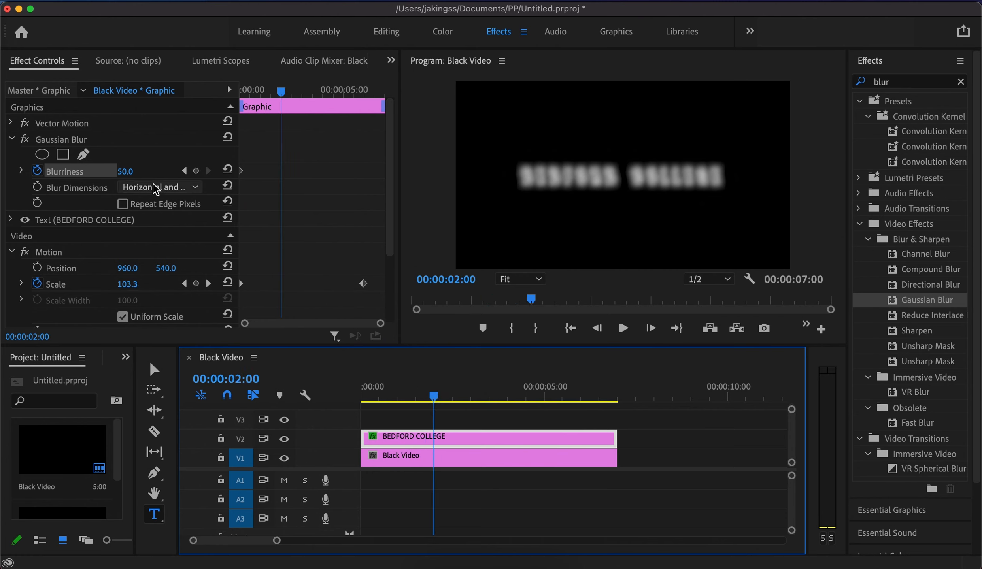
{"action": "left_click", "coordinate": [127, 171]}
{"action": "type", "text": "0"}
{"action": "key", "text": "Return"}
{"action": "left_click_drag", "start_coordinate": [433, 395], "coordinate": [507, 395]}
{"action": "left_click", "coordinate": [196, 171]}
- Blur the title out again with a Blurriness keyframe of 50 at 00:00:06:00
{"action": "left_click_drag", "start_coordinate": [507, 396], "coordinate": [581, 396]}
{"action": "left_click", "coordinate": [135, 169]}
{"action": "type", "text": "50"}
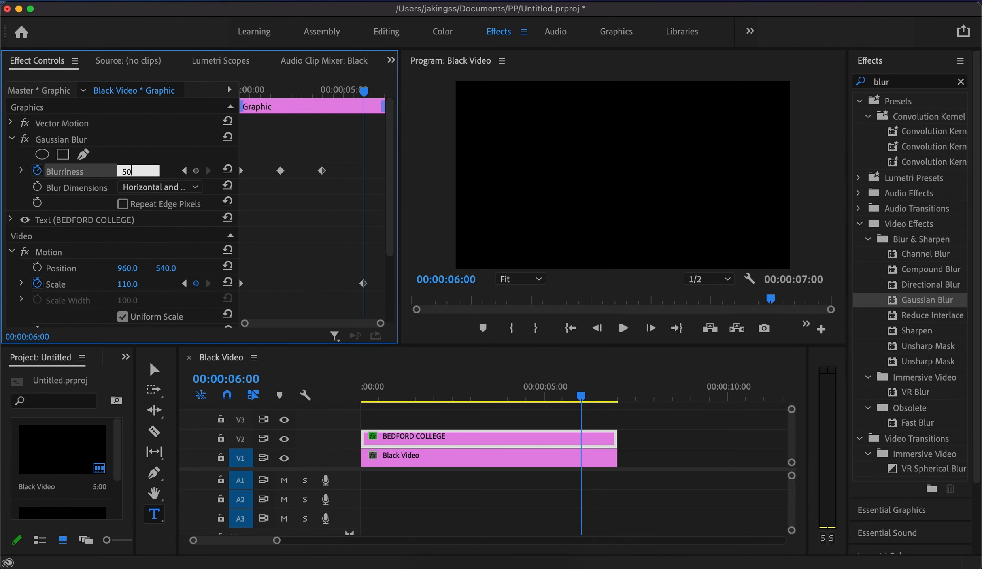
{"action": "key", "text": "Return"}
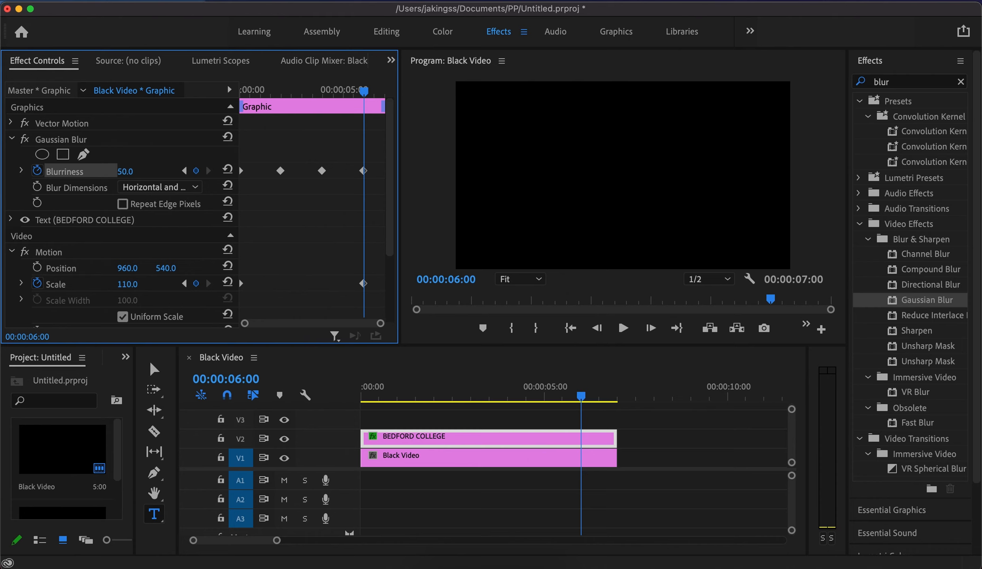
- Play the sequence from the beginning to preview the title's combined fade, scale and blur animation
{"action": "left_click", "coordinate": [577, 396]}
{"action": "left_click_drag", "start_coordinate": [579, 398], "coordinate": [291, 372]}
{"action": "key", "text": "space"}
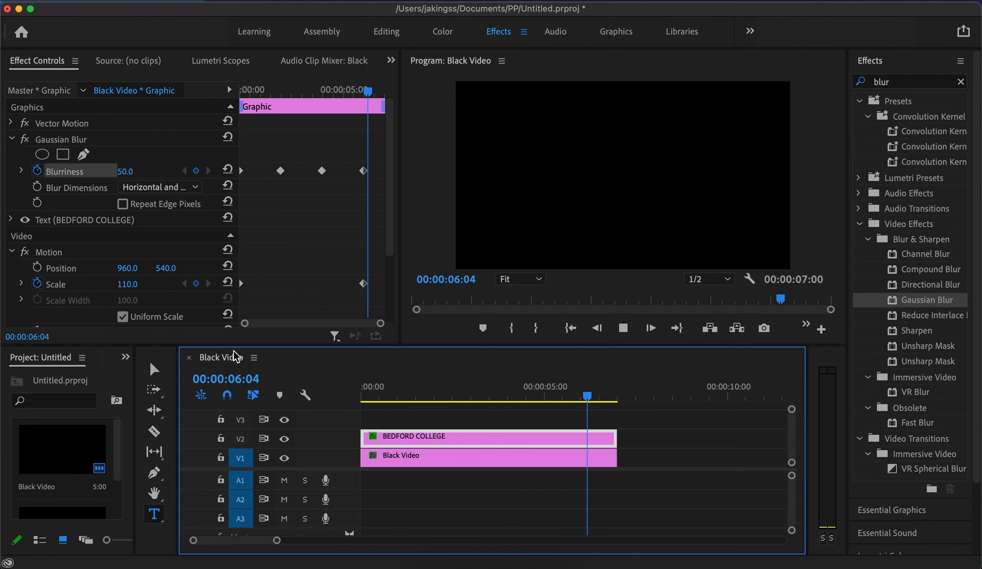
{"action": "key", "text": "space"}
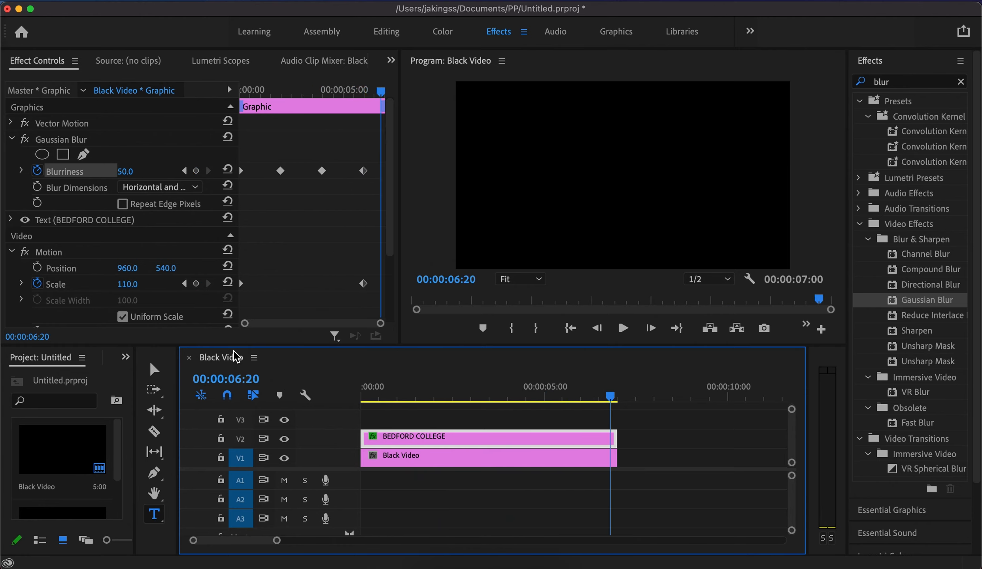